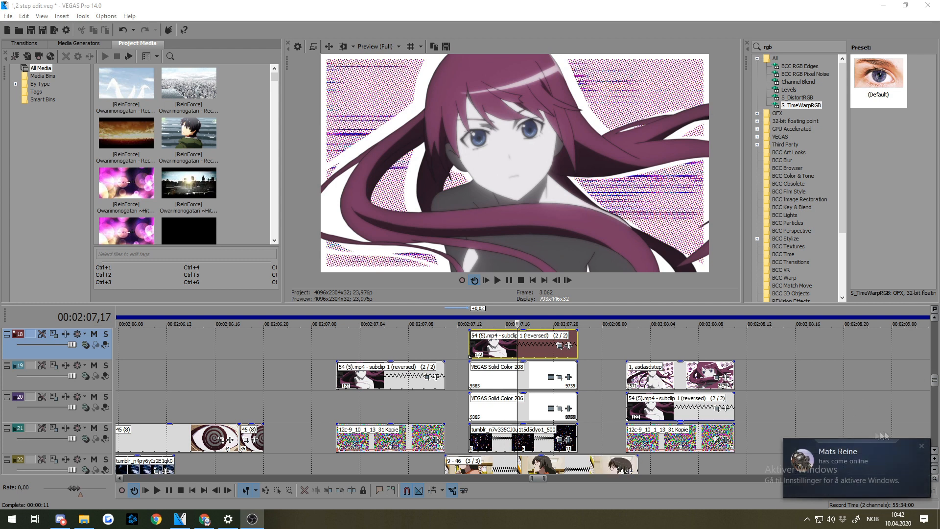
Review the mask on the track 18 character clip in its Event Pan/Crop settings and close them
left_click(922, 447)
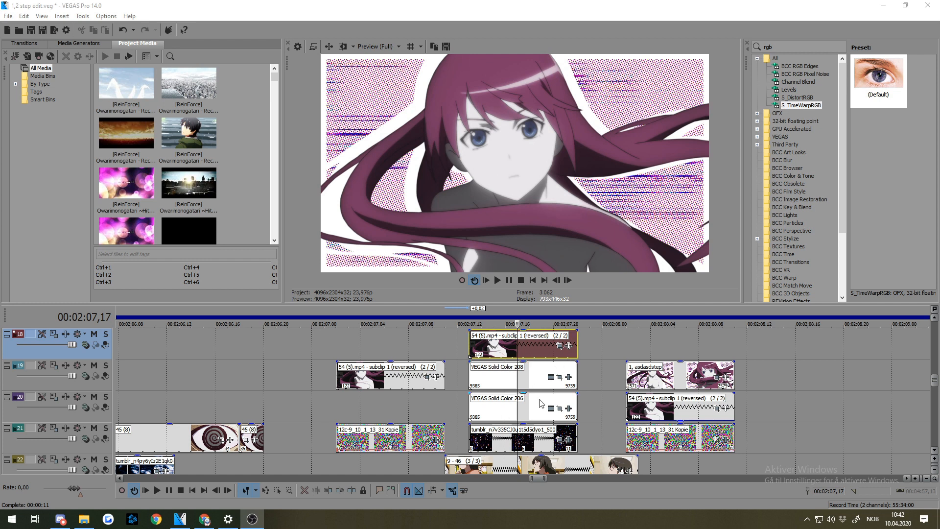
left_click(566, 347)
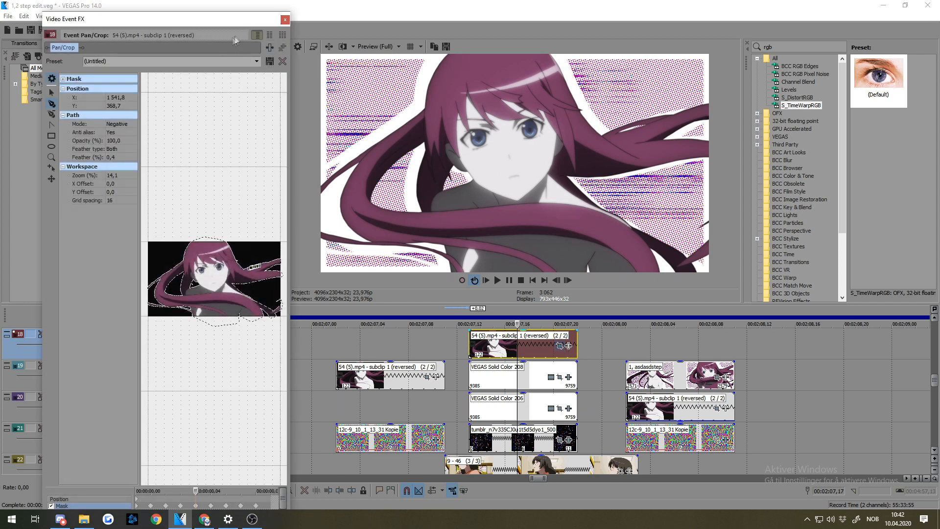
left_click(284, 21)
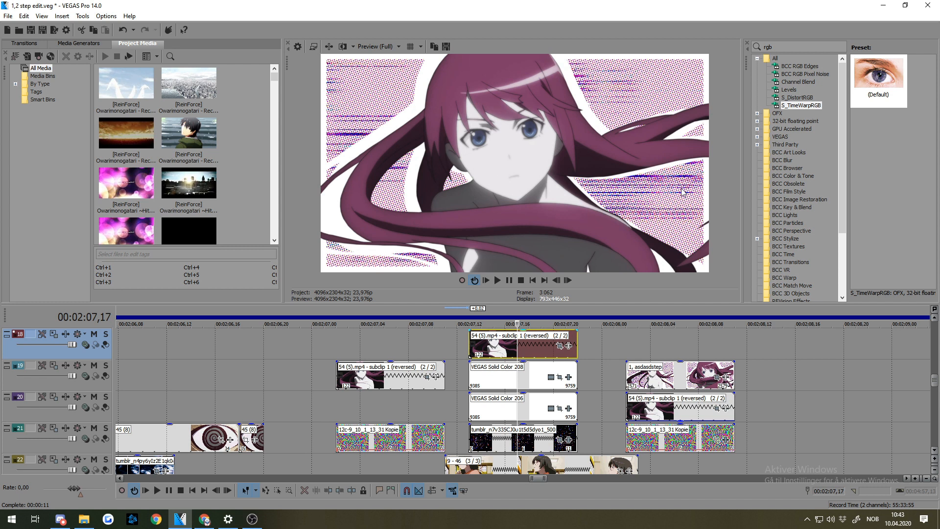
Search the video effects for "sec" and apply Color Corrector (Secondary) with the saturation+ preset to the track 18 character clip
left_click(794, 49)
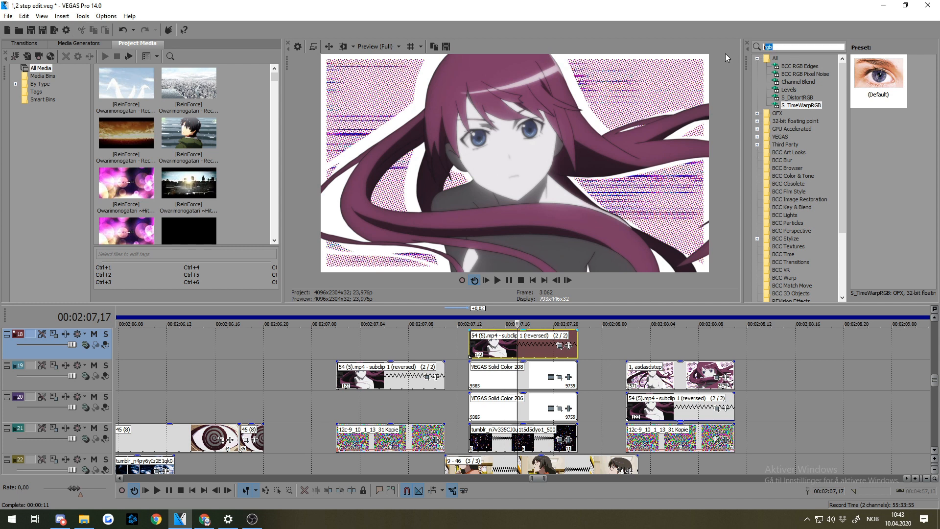
type("sec")
left_click(831, 68)
scroll(879, 196, "down", 5)
left_click_drag(879, 238, 492, 345)
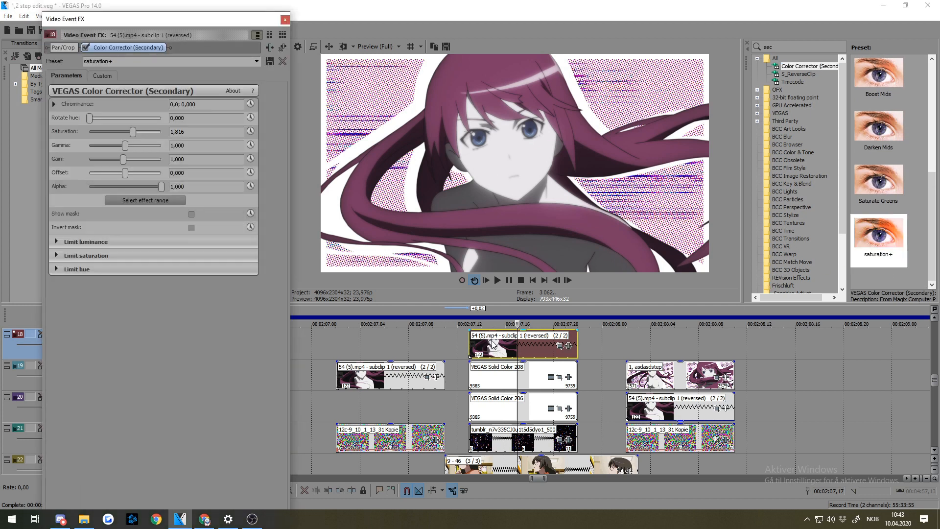
Try Color Corrector (Secondary) with the saturation+ preset on the track 21 background clip, and remove it from the effect chain
left_click_drag(889, 238, 515, 439)
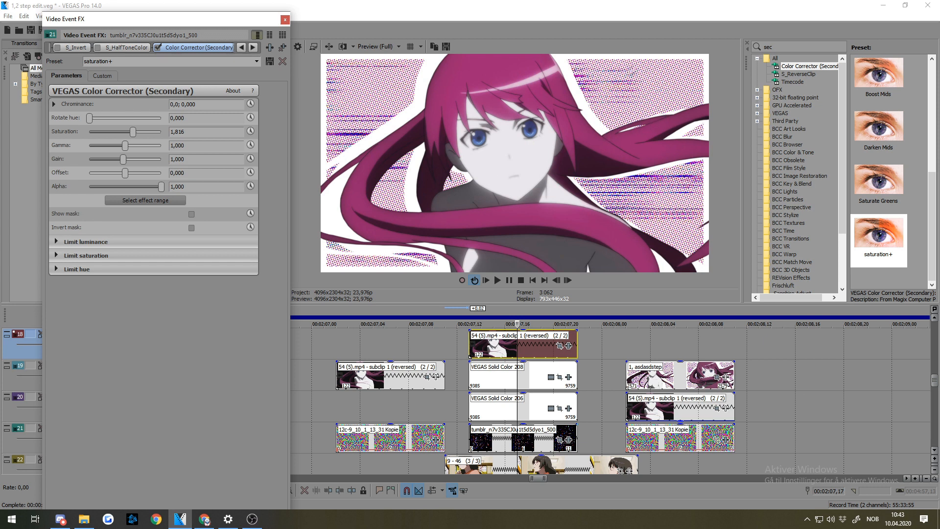
left_click(282, 47)
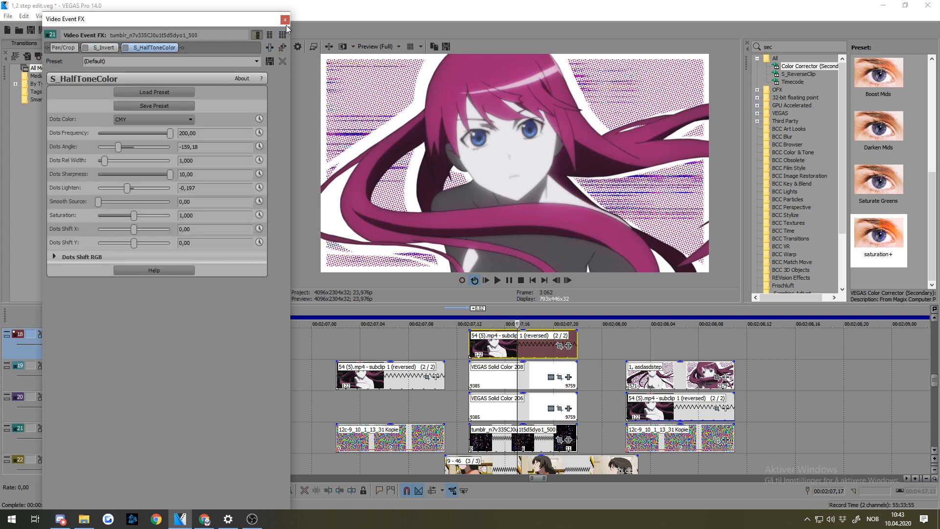
left_click(284, 20)
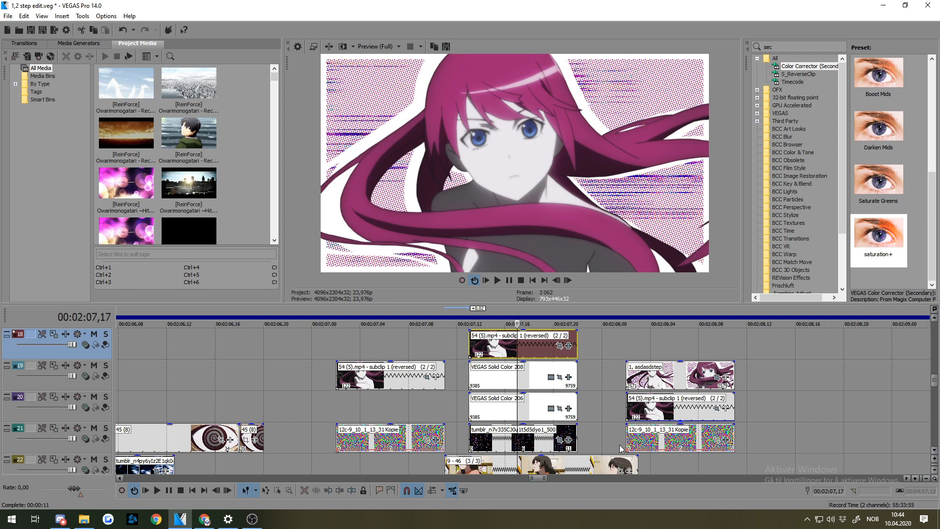
Show the video bus track beneath the timeline tracks
key("ctrl+shift+b")
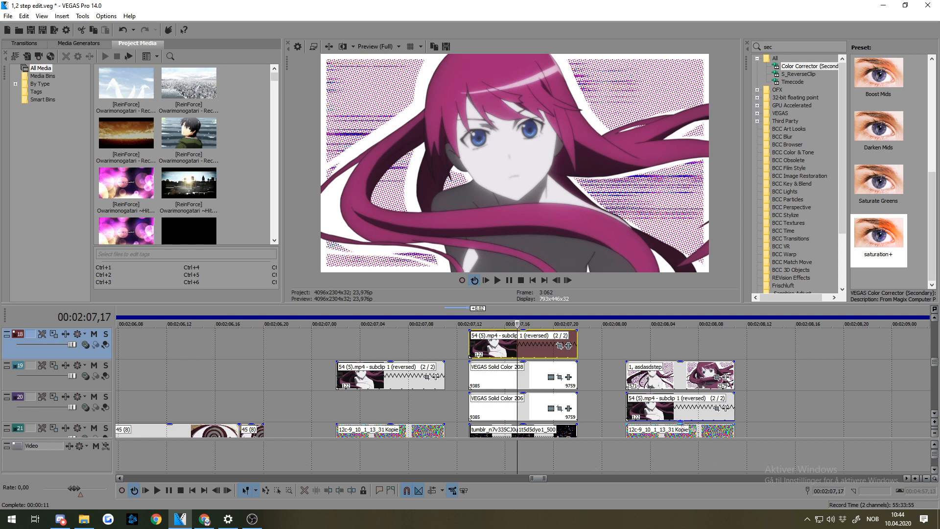
scroll(541, 379, "up", 4)
scroll(541, 378, "down", 1)
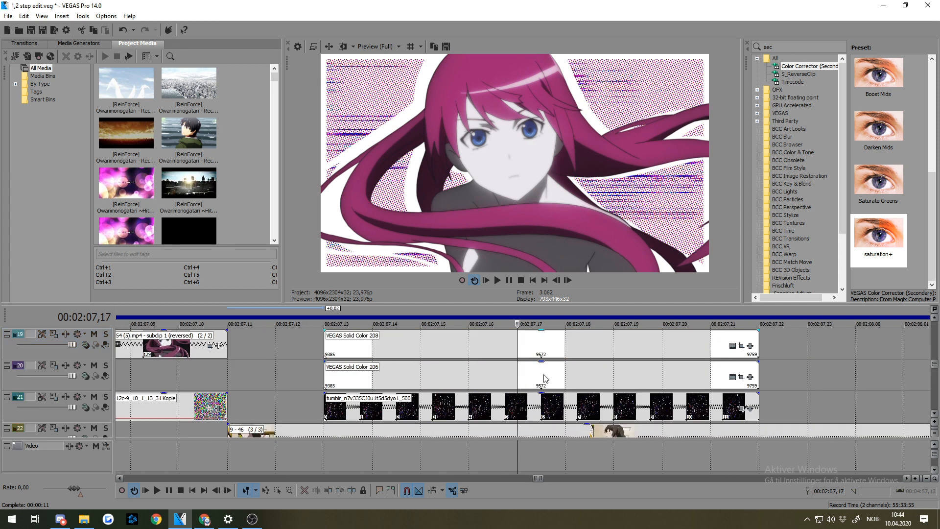
scroll(540, 379, "up", 3)
scroll(535, 402, "down", 1)
scroll(535, 401, "down", 1)
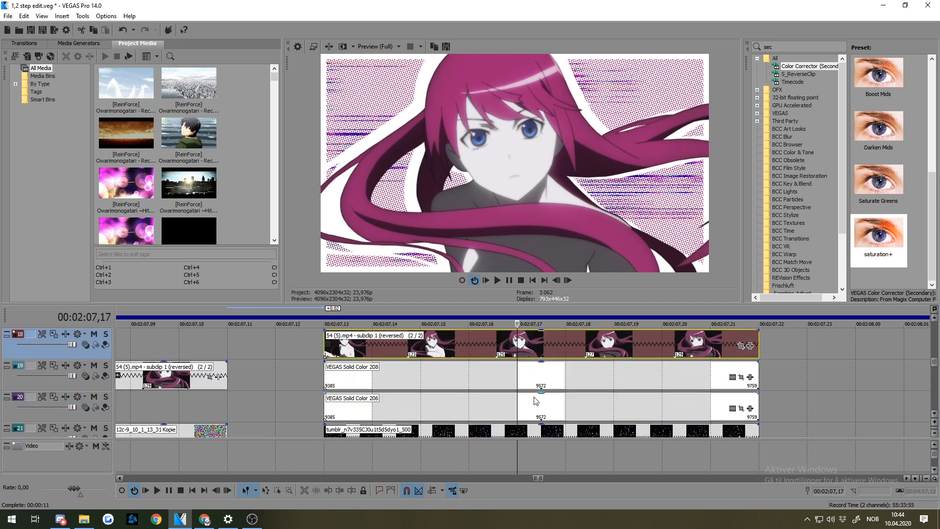
Insert a Motion Blur Amount envelope on the video bus track
right_click(486, 455)
mouse_move(531, 425)
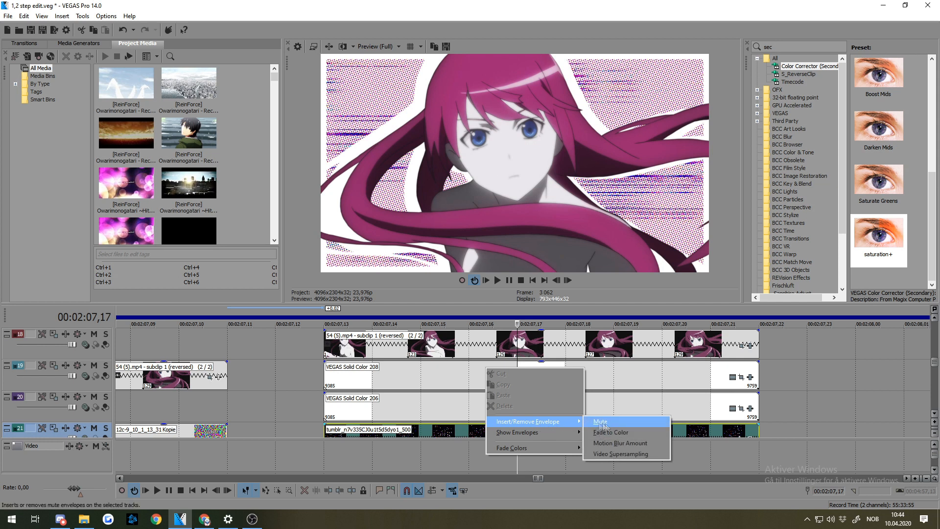
left_click(625, 447)
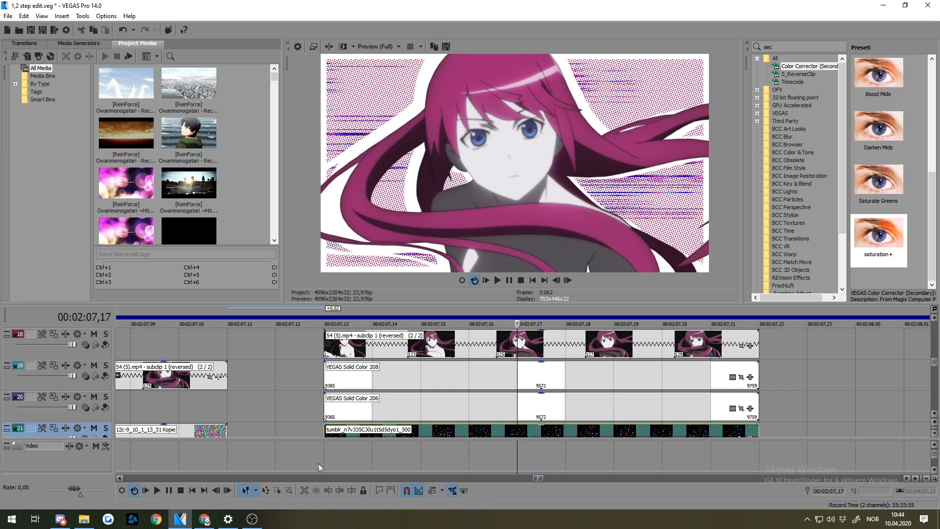
Remove the Motion Blur Amount envelope from the video bus track
right_click(345, 471)
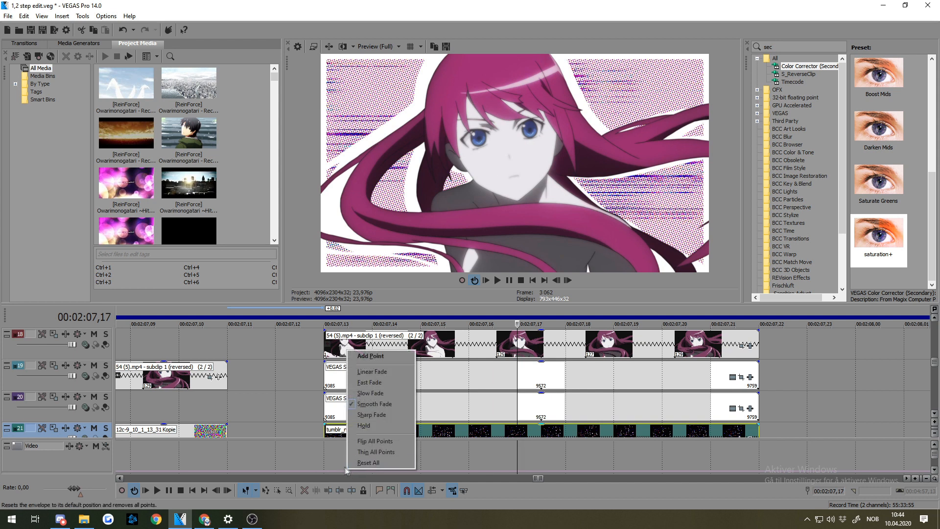
left_click(301, 451)
right_click(302, 451)
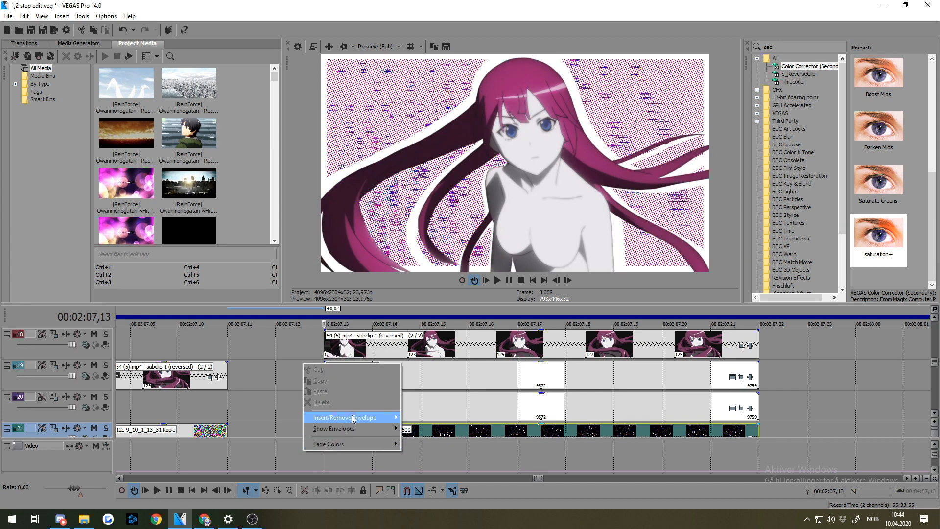
mouse_move(354, 420)
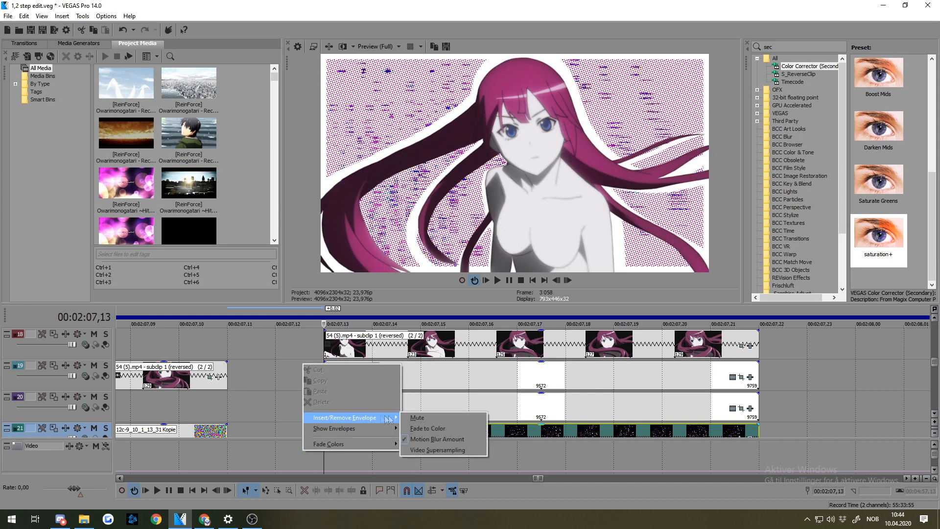
left_click(448, 439)
left_click(469, 453)
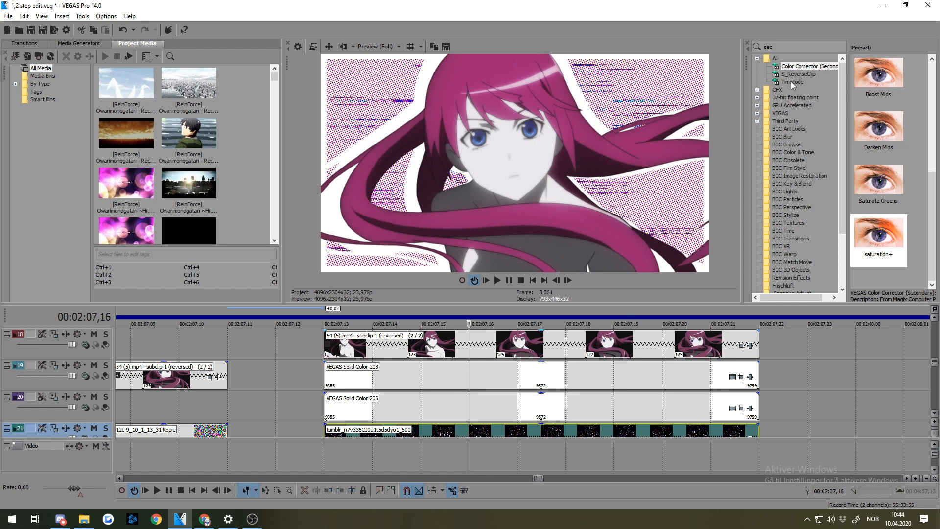
Try VEGAS Color Corrector (Secondary) as a Video Output FX with saturation at 2,347, and remove it from the chain
left_click_drag(816, 67, 626, 366)
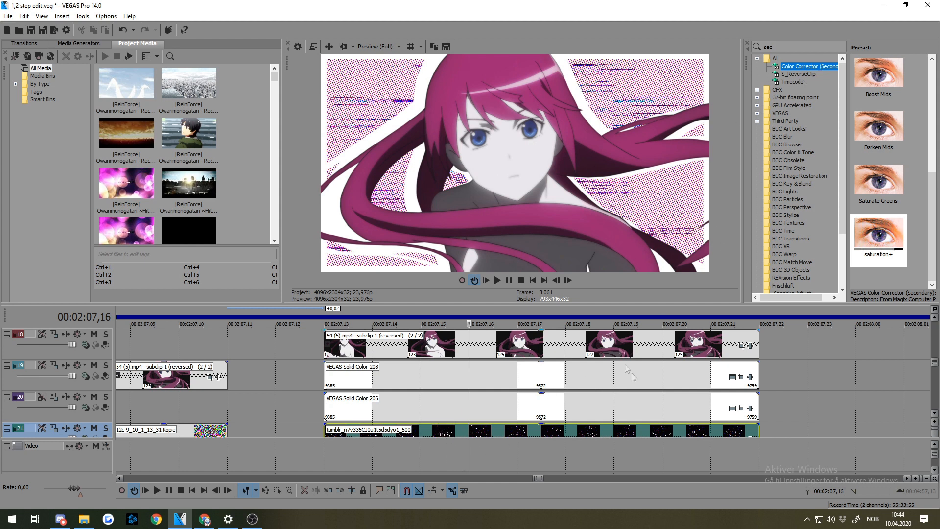
left_click(70, 446)
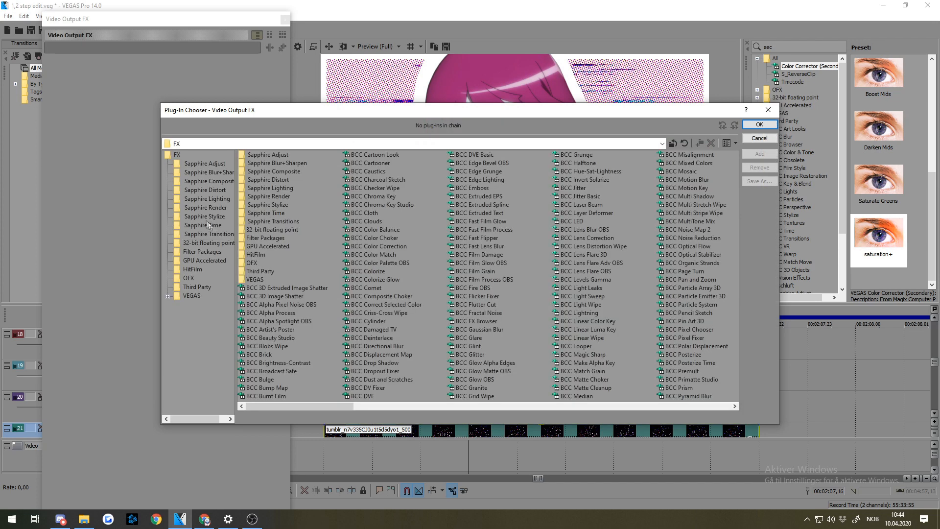
scroll(673, 268, "right", 10)
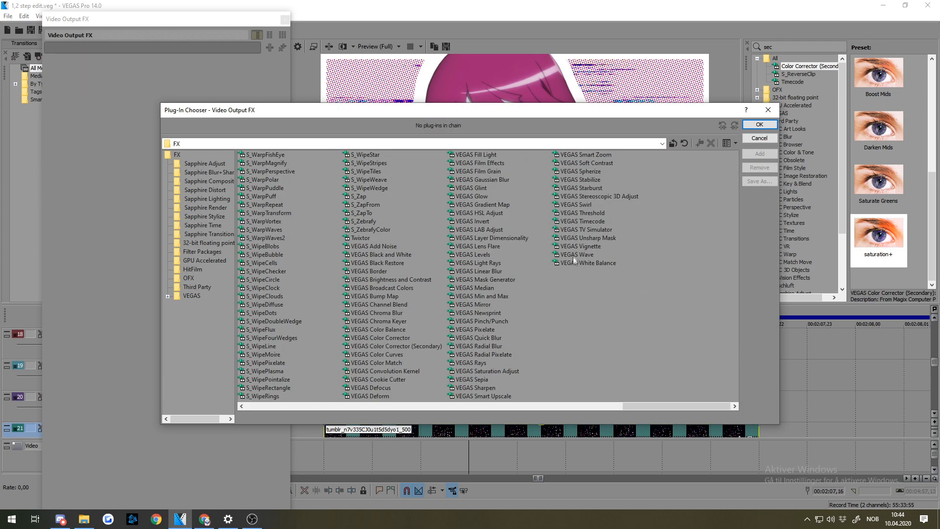
left_click(417, 346)
left_click(760, 125)
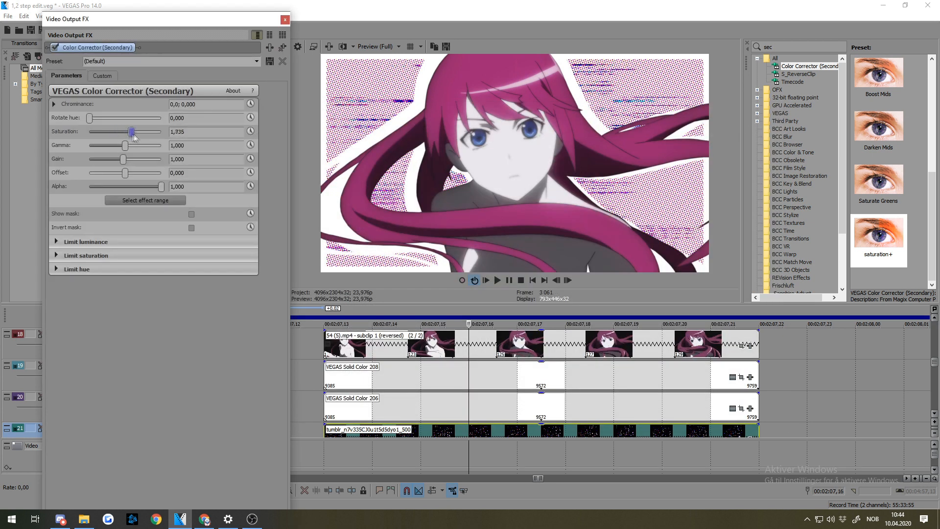
left_click_drag(164, 135, 146, 135)
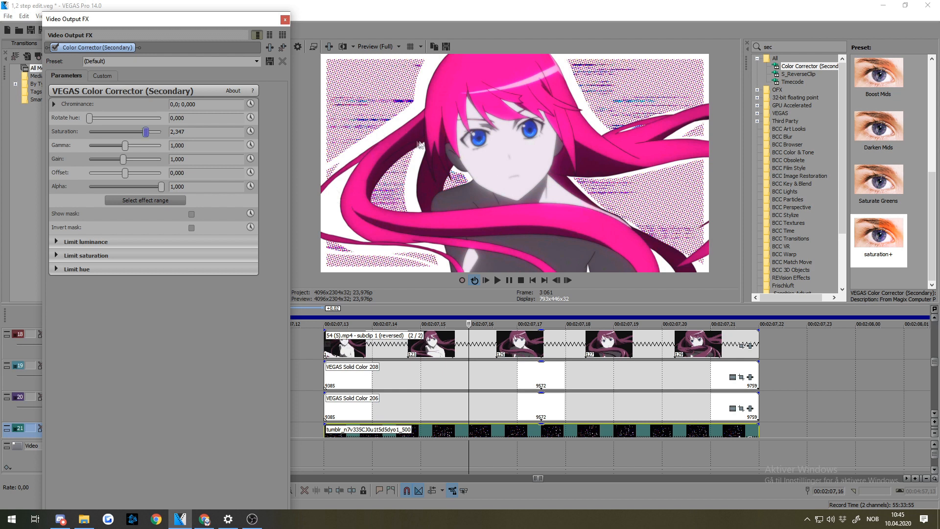
left_click(286, 50)
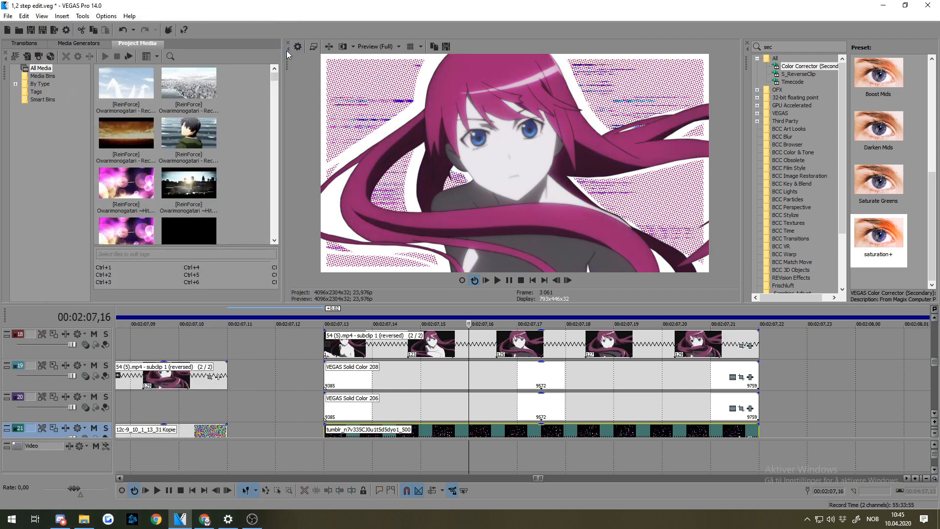
Set the loop region from 00:02:07,13 to 00:02:07,22 and add the default S_TimeWarpRGB effect to the track 18 character clip
left_click_drag(313, 347, 759, 348)
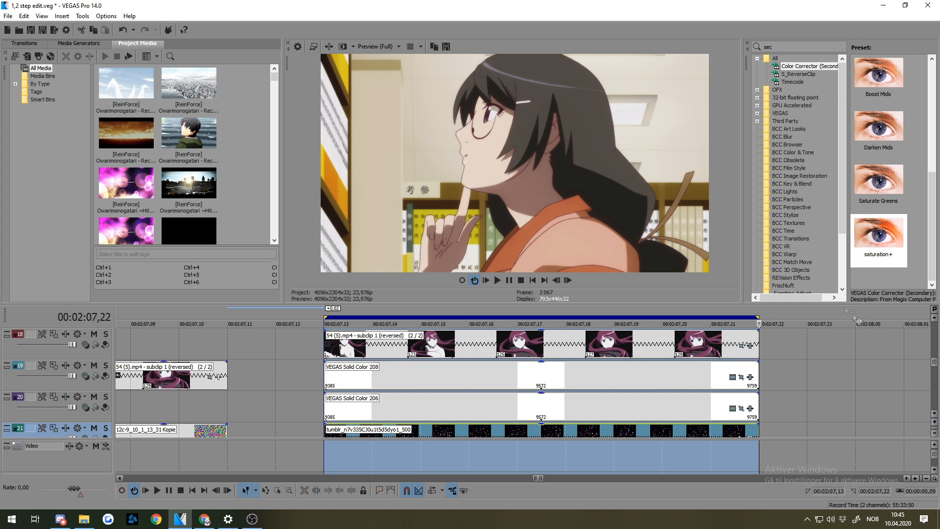
left_click(518, 348)
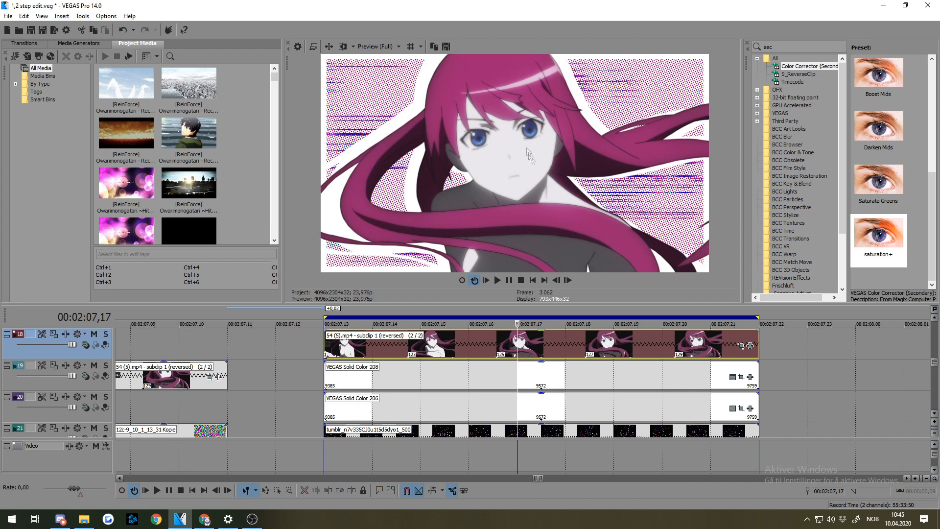
scroll(814, 261, "down", 3)
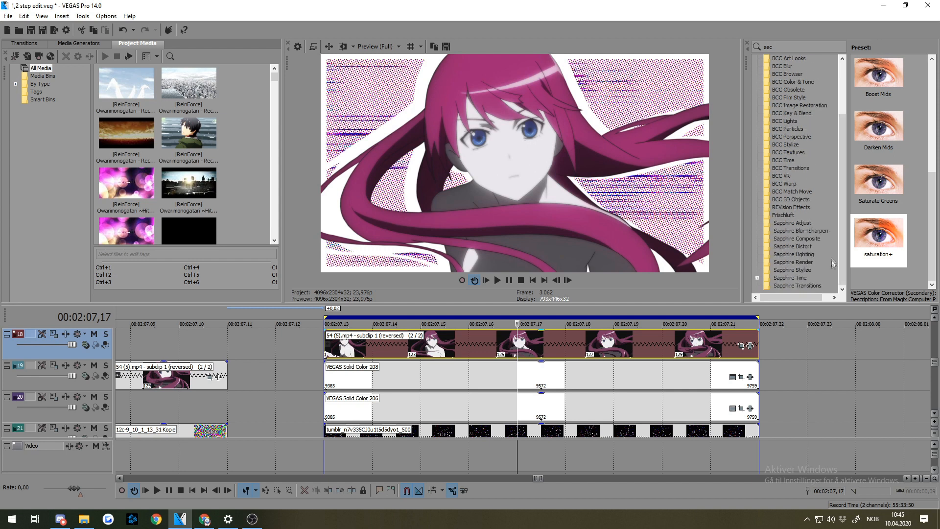
scroll(814, 261, "up", 3)
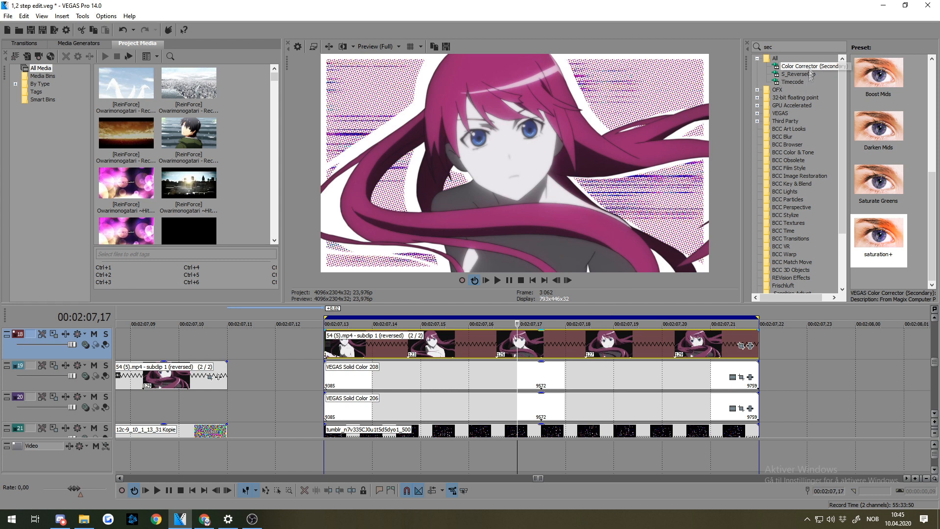
left_click(779, 47)
type("rgb")
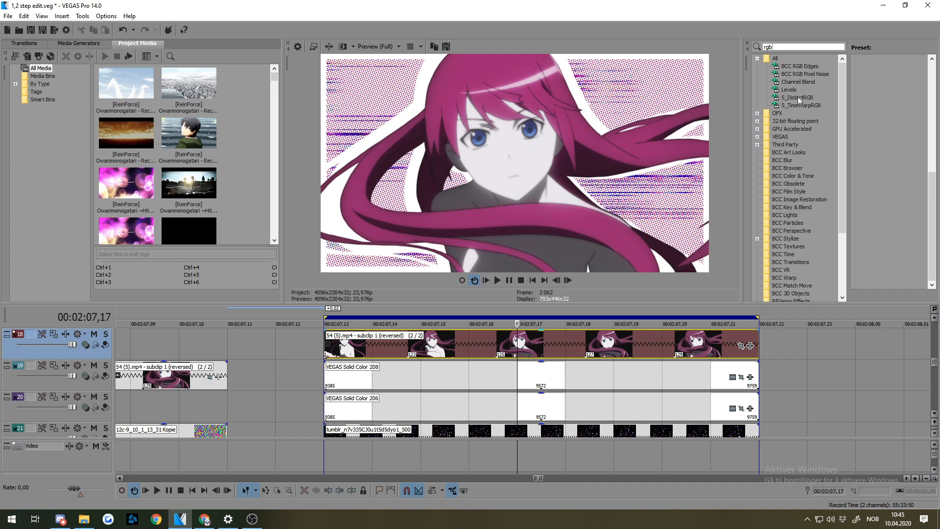
left_click(798, 106)
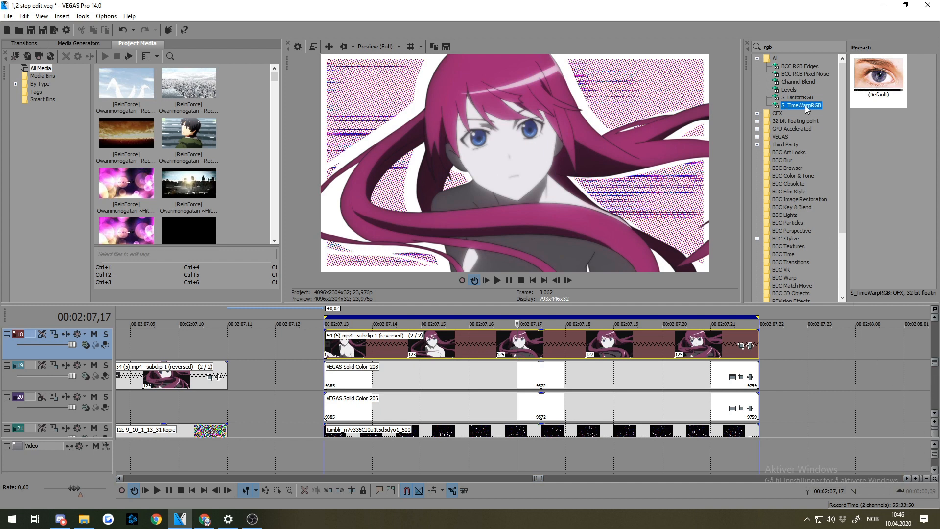
left_click_drag(806, 106, 483, 341)
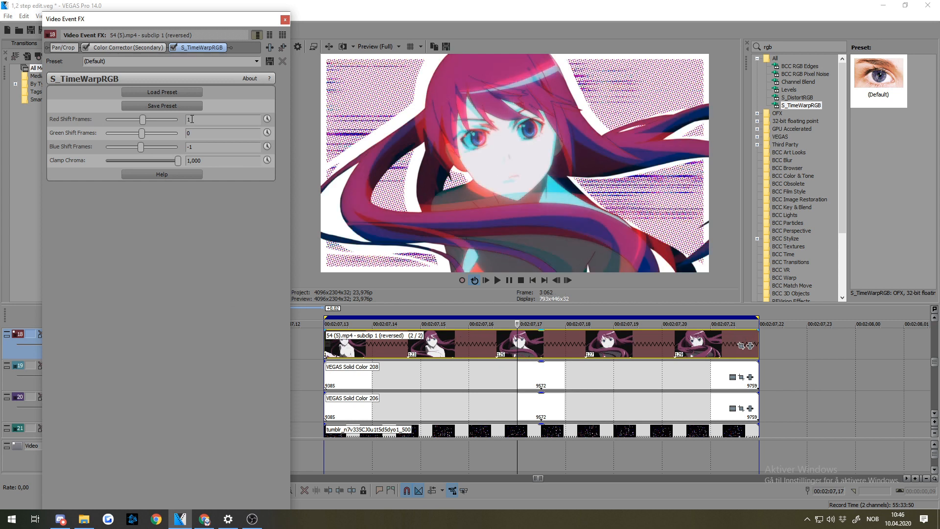
Examine the S_TimeWarpRGB colour separation on the last frames of the track 18 character clip
left_click(757, 337)
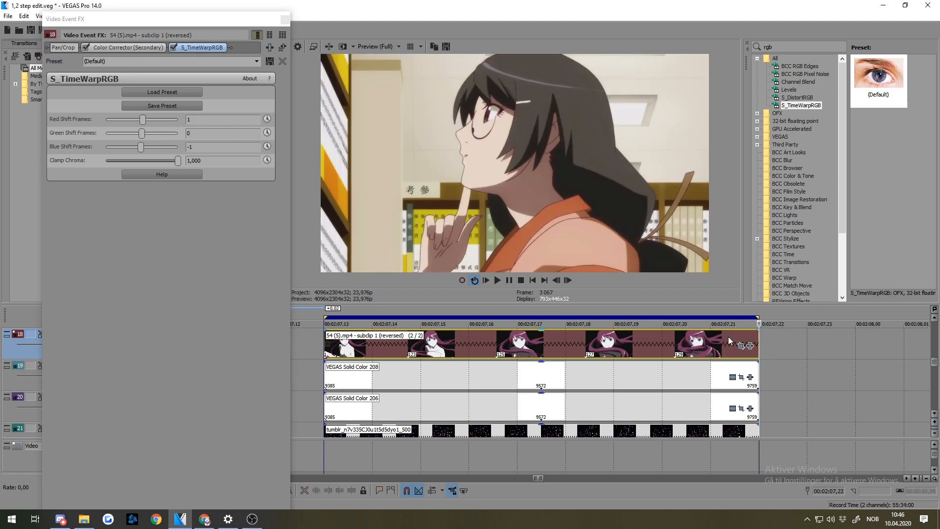
key("Left")
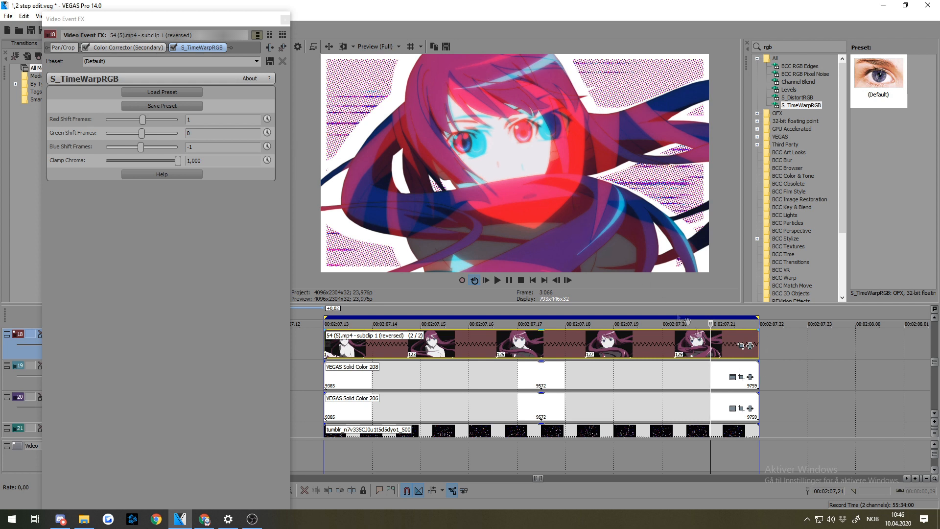
left_click_drag(711, 339, 661, 336)
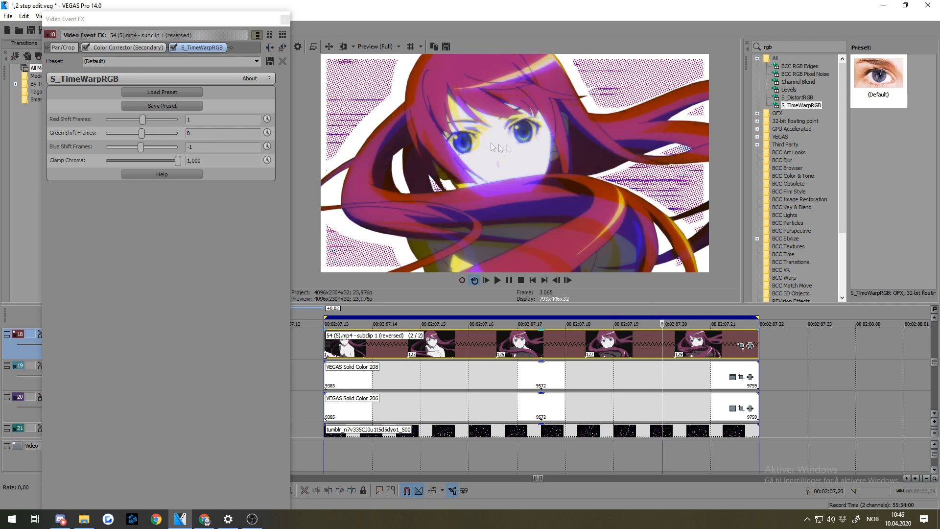
left_click(720, 347)
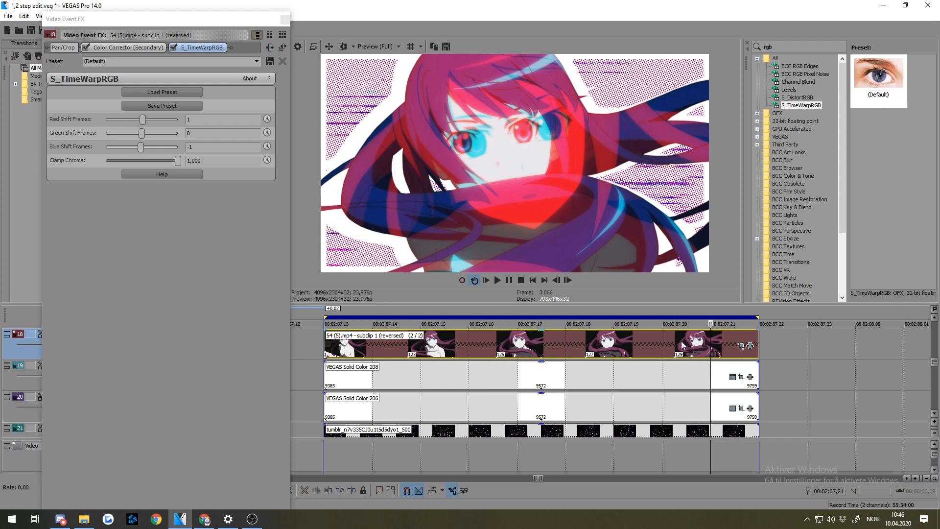
left_click(738, 345)
left_click(739, 345)
left_click_drag(669, 402, 871, 96)
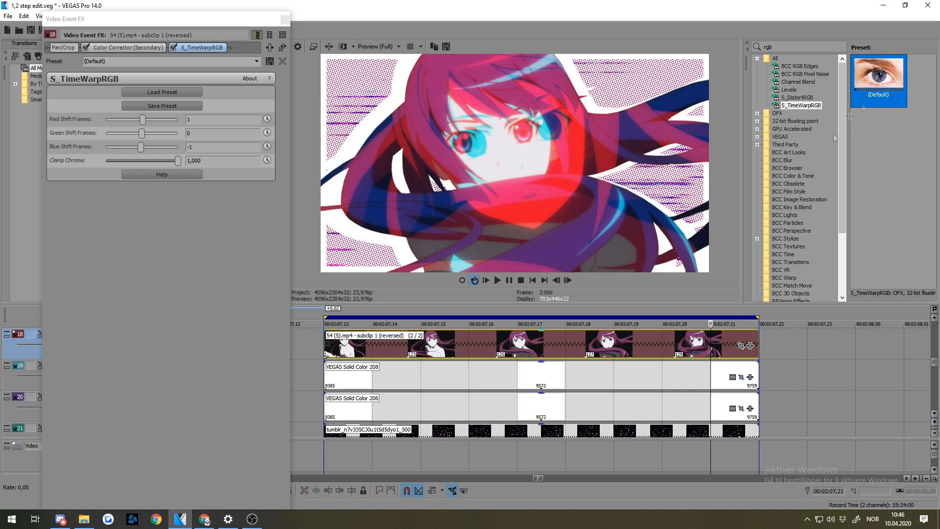
Close the S_TimeWarpRGB settings and return the playhead to the track 18 clip's start at 00:02:07,13
left_click(284, 19)
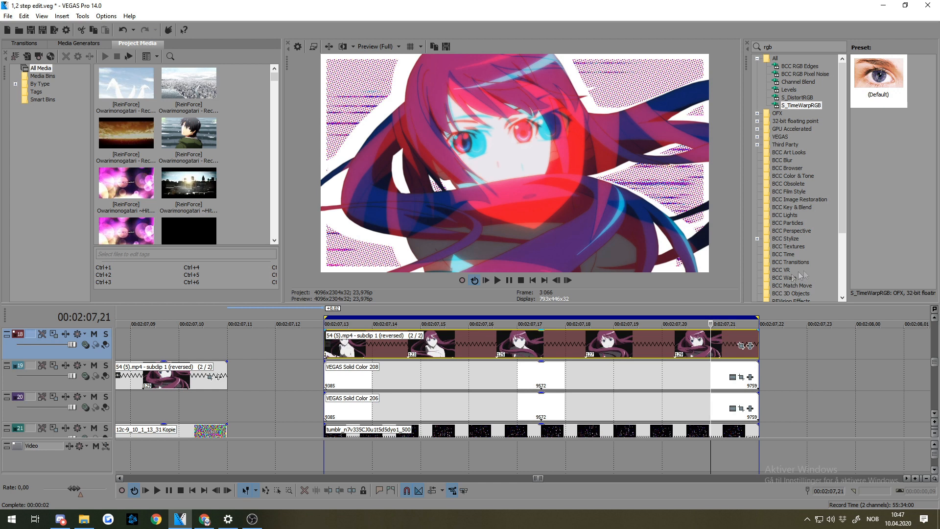
left_click(332, 344)
scroll(346, 352, "up", 2)
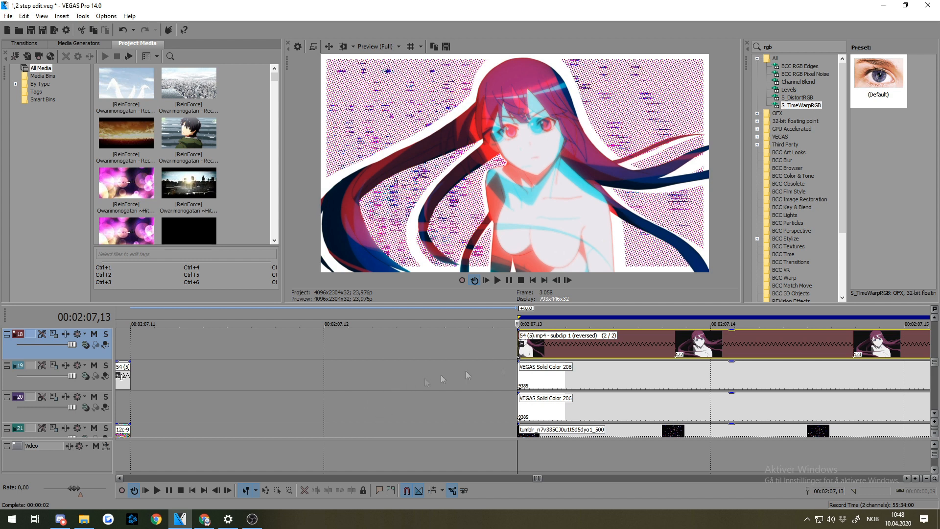
scroll(345, 345, "down", 15)
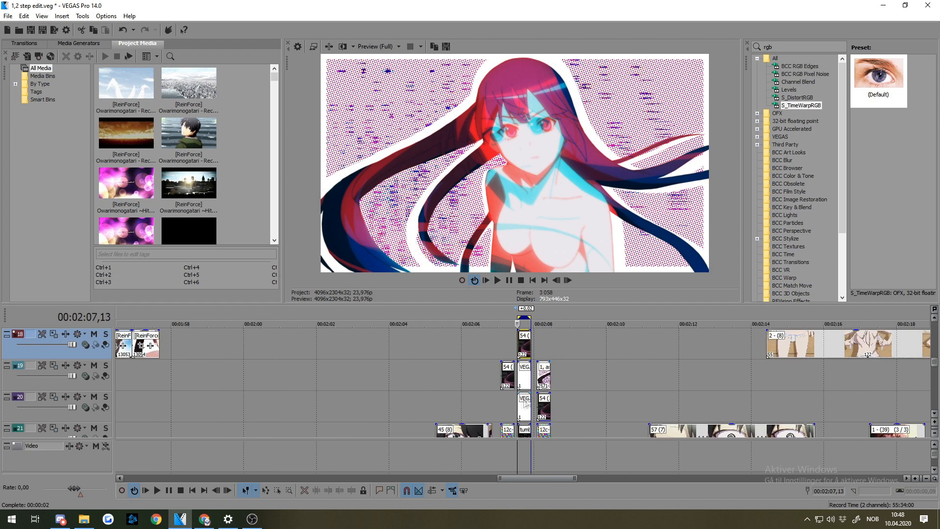
scroll(557, 394, "down", 4)
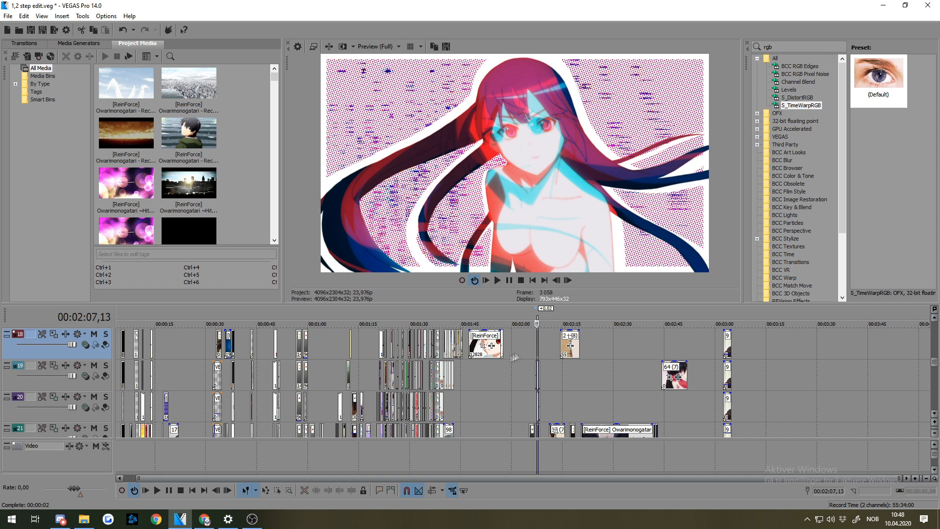
scroll(662, 403, "up", 8)
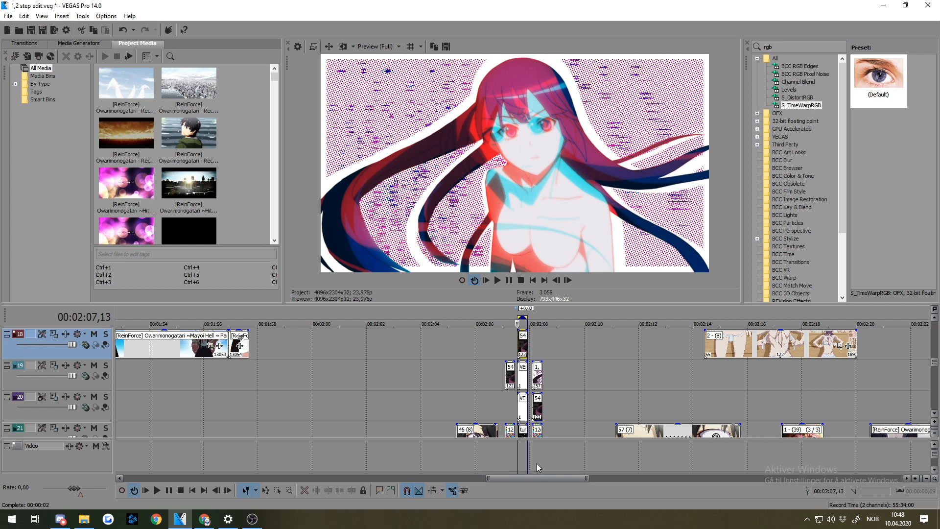
scroll(537, 463, "up", 3)
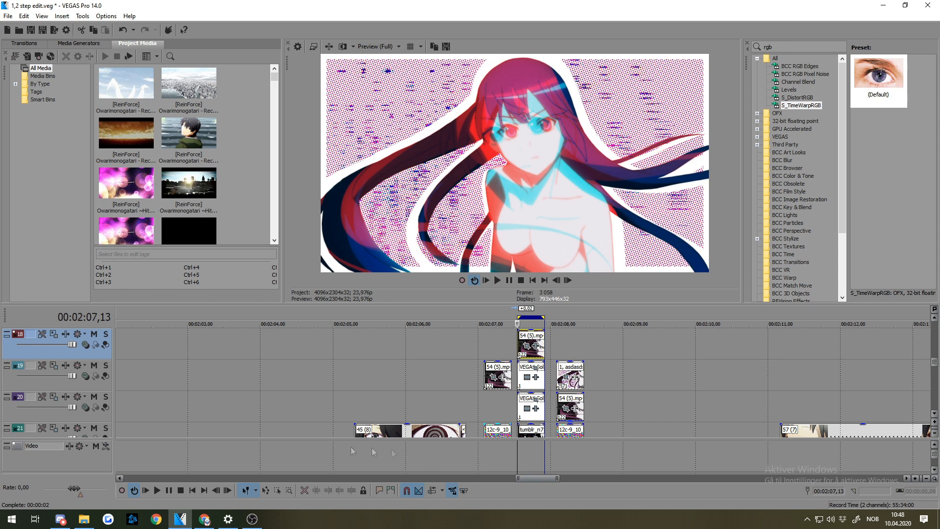
Add two instances of VEGAS Color Corrector (Secondary) to the video bus track's Video Output FX chain
left_click(68, 447)
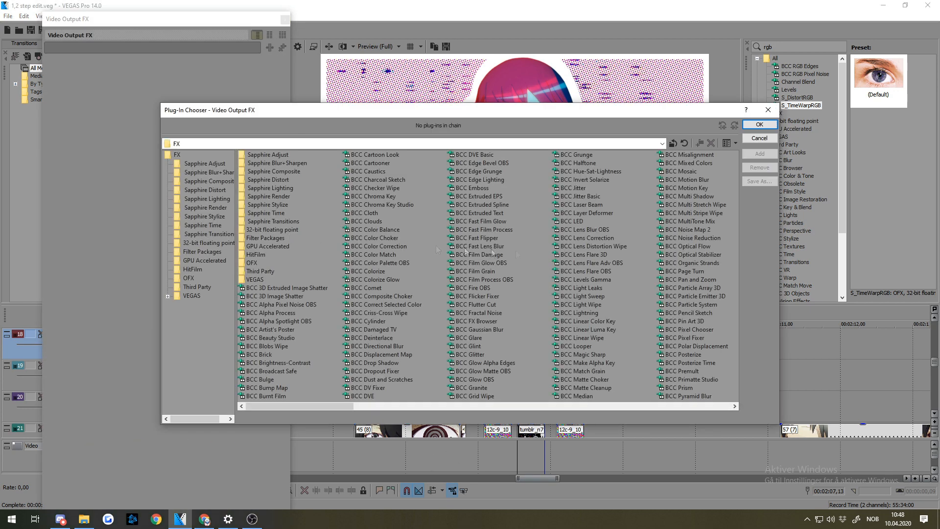
scroll(642, 250, "down", 15)
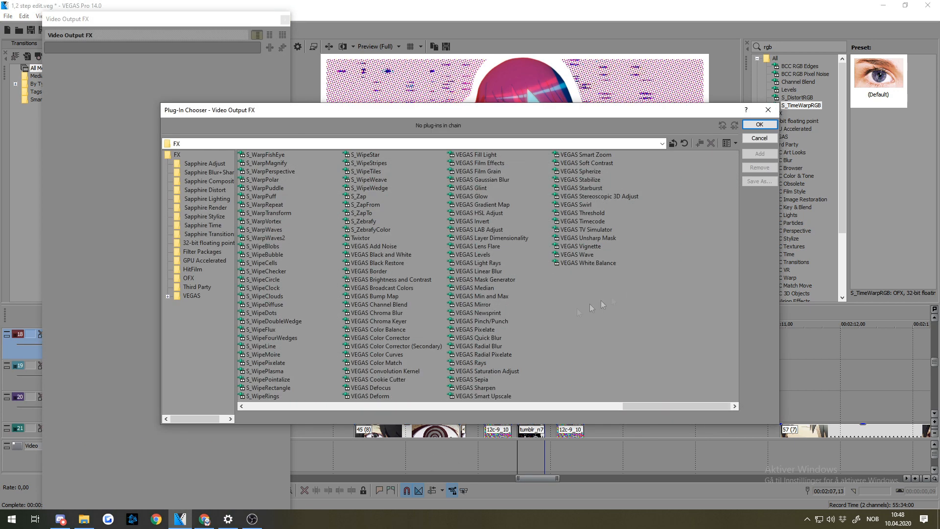
double_click(392, 346)
left_click(758, 153)
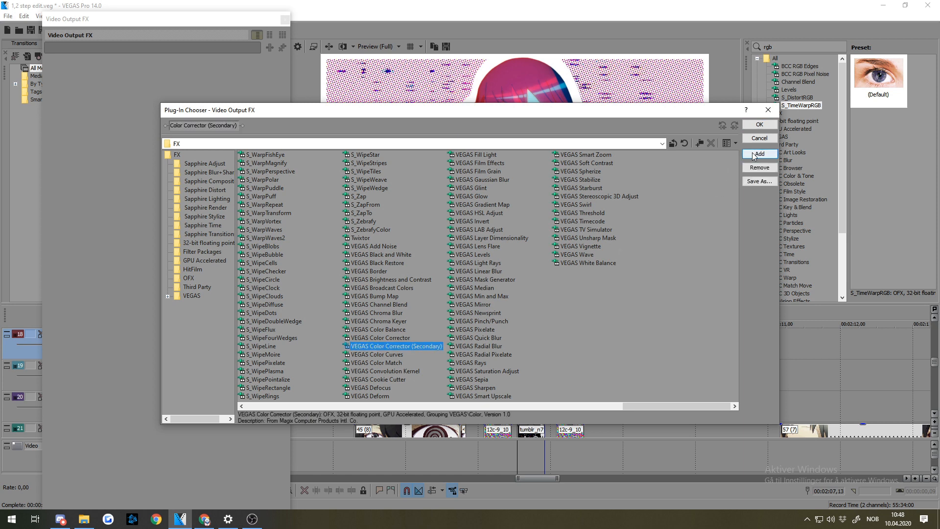
left_click(760, 125)
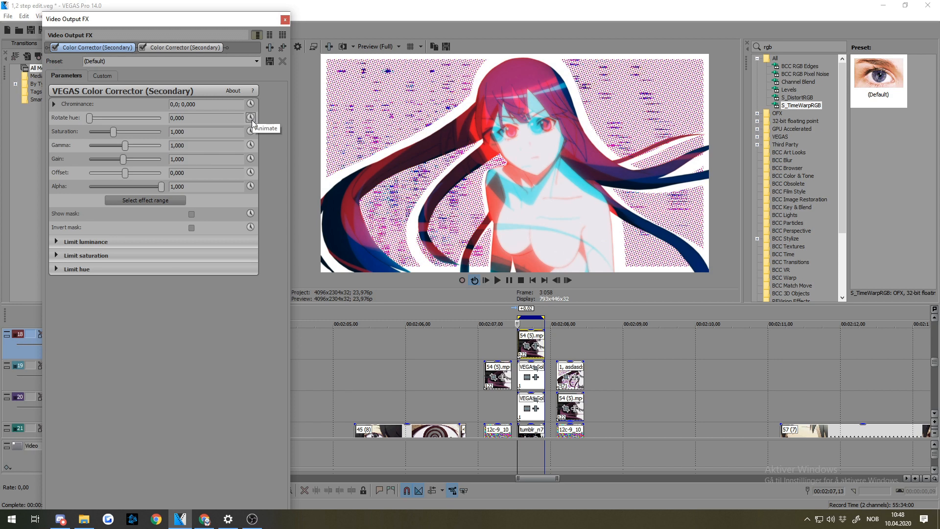
Animate the first Color Corrector's saturation and create a saturation keyframe at 00:02:07,13
left_click(251, 132)
left_click(192, 448)
left_click_drag(193, 449, 191, 449)
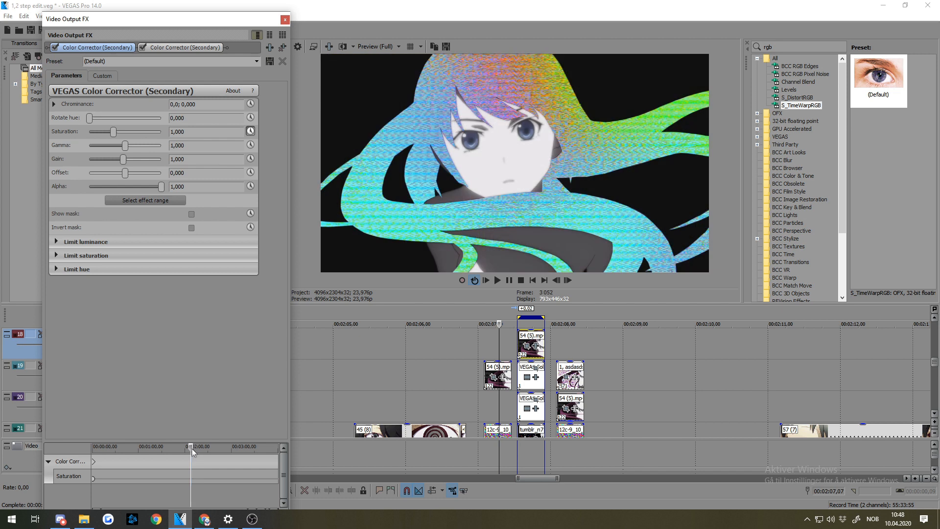
scroll(195, 464, "up", 10)
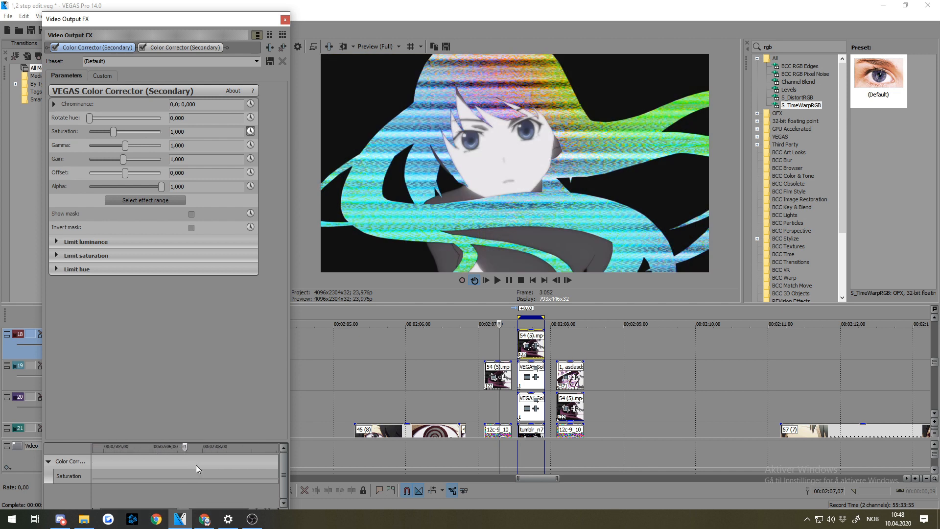
left_click(517, 452)
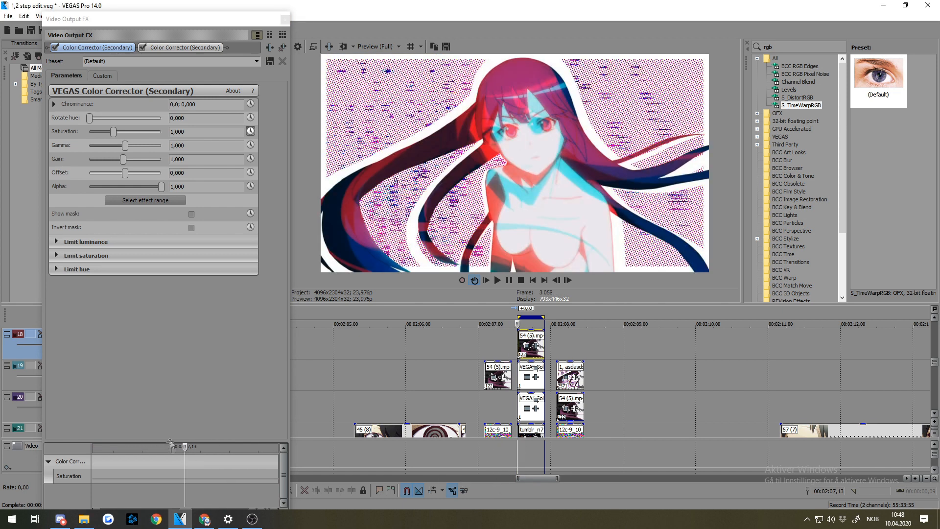
left_click(186, 448)
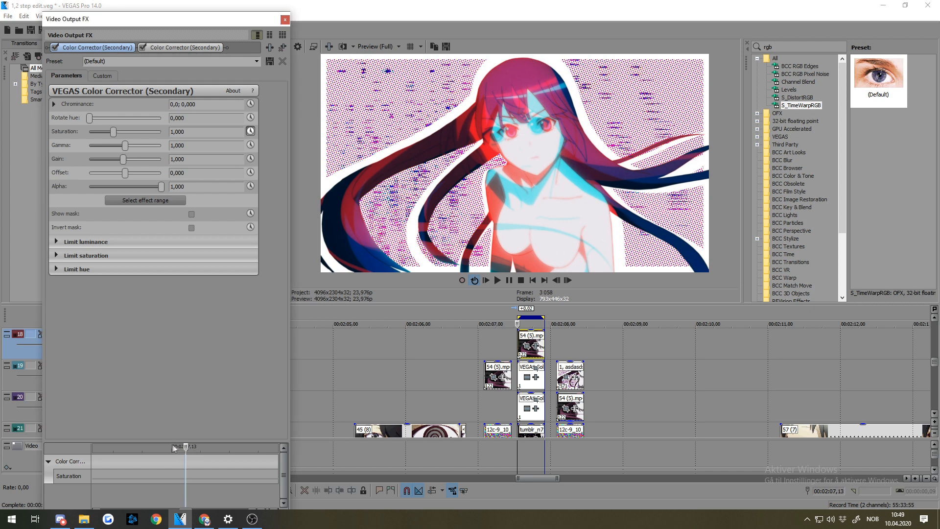
scroll(186, 448, "down", 10)
mouse_move(185, 448)
left_mouse_down()
mouse_move(203, 449)
mouse_move(186, 446)
left_mouse_up()
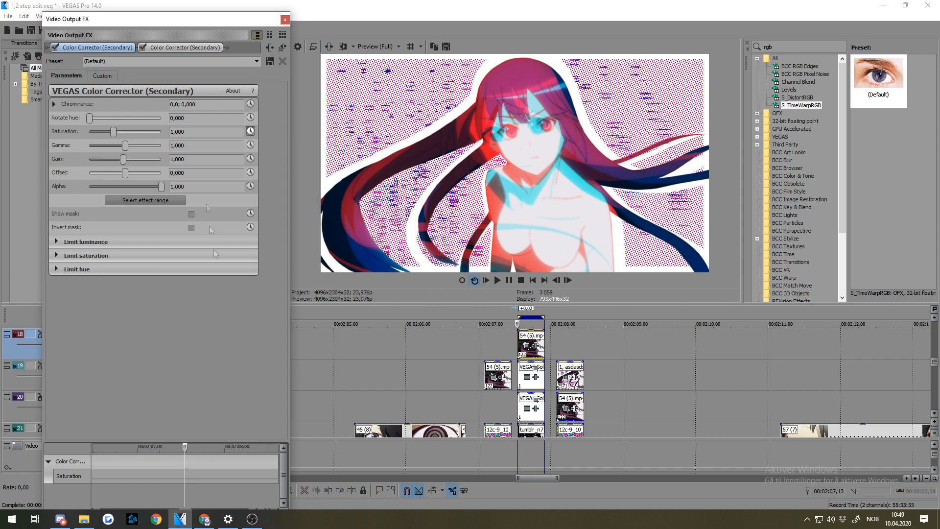
double_click(184, 22)
left_click(139, 371)
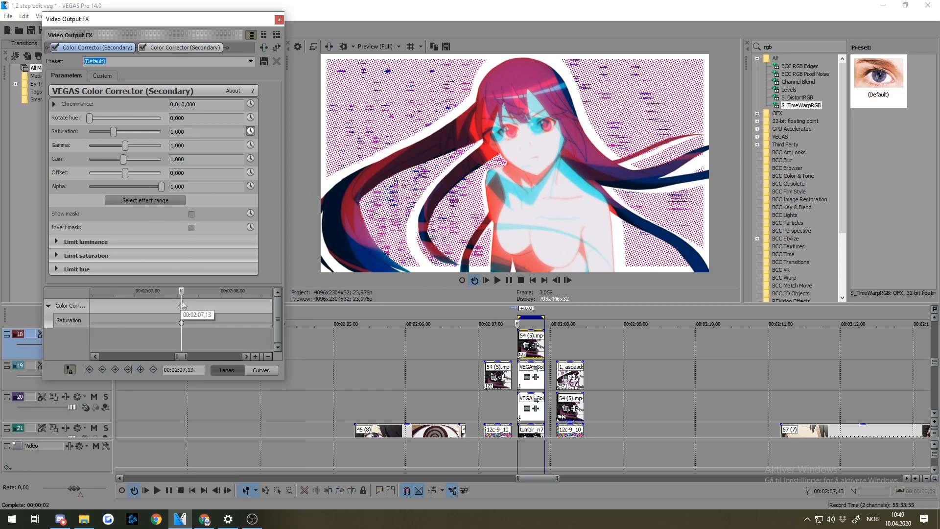
Keyframe the video bus saturation at 2,469 at 00:02:07,15 and reset it to 1,000 at 00:02:07,21
left_click_drag(182, 292, 189, 298)
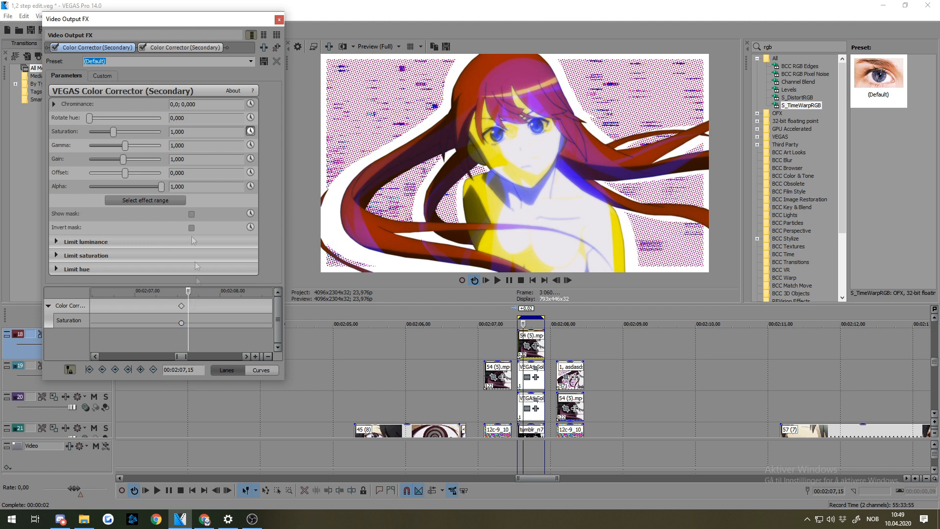
left_click_drag(113, 133, 149, 133)
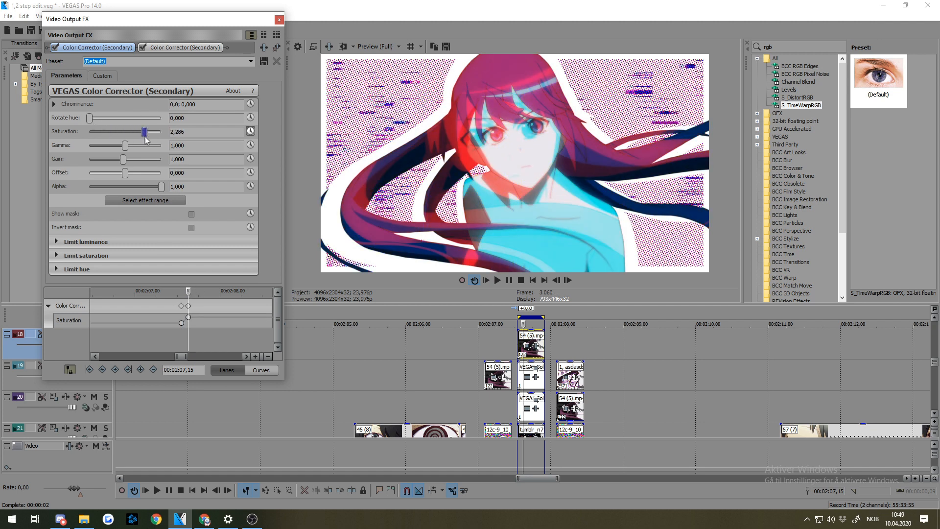
left_click_drag(190, 290, 208, 292)
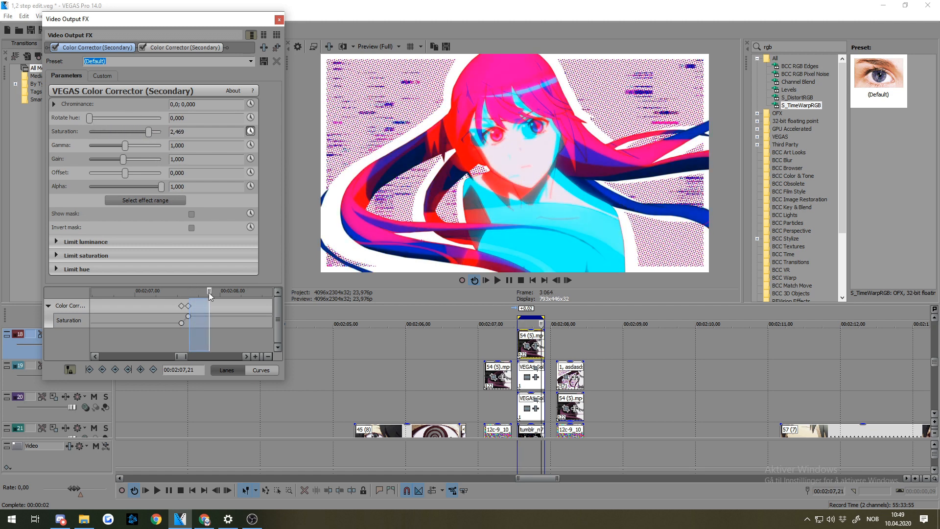
double_click(151, 132)
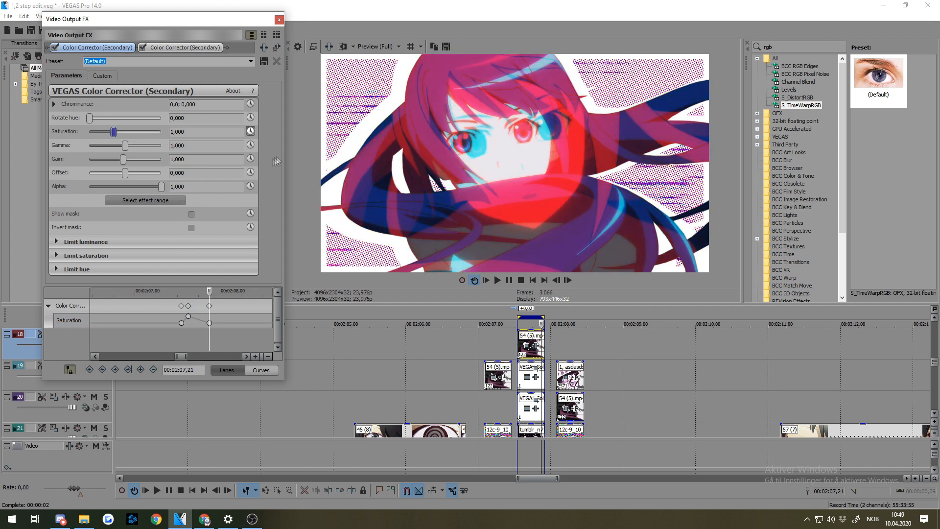
Keyframe the video bus saturation at 3,000 at 00:02:08,06 and set the gamma to 1,442
left_click_drag(211, 293, 171, 294)
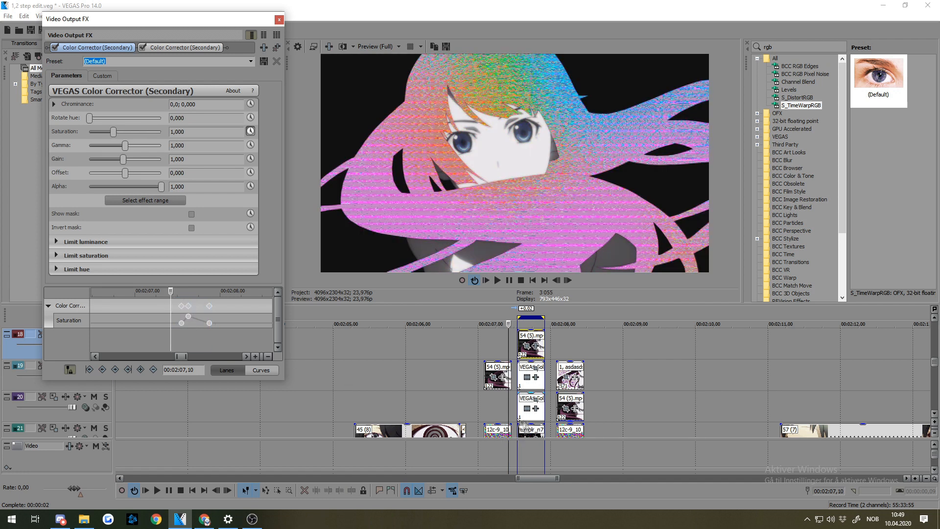
left_click_drag(170, 294, 240, 298)
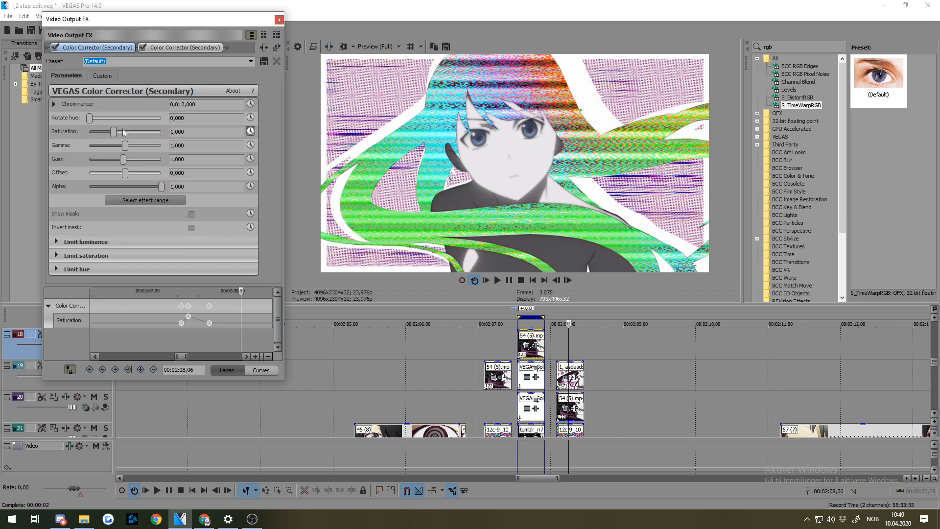
left_click_drag(114, 132, 171, 141)
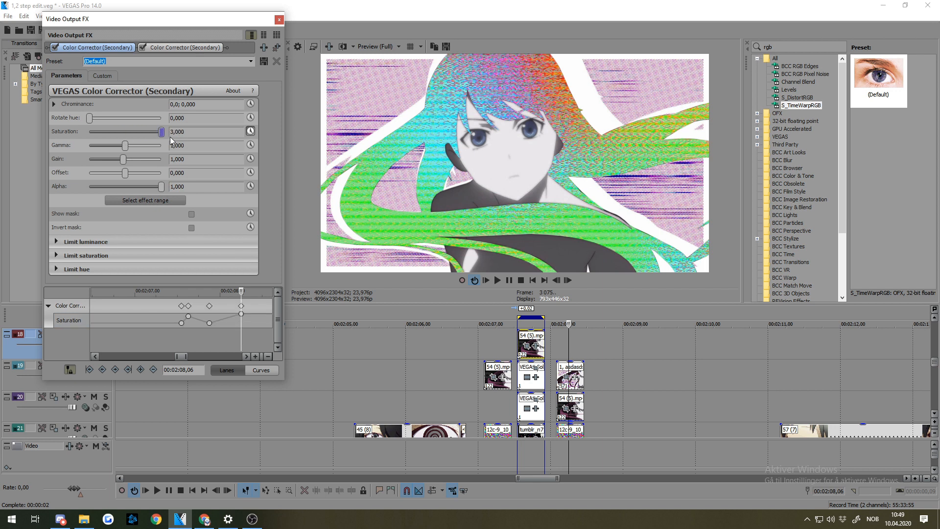
left_click(142, 147)
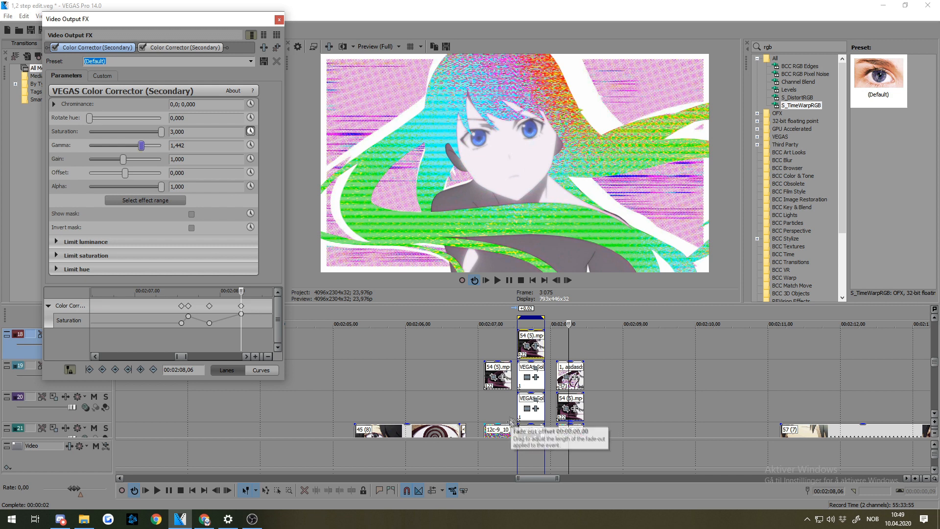
Remove the keyframed Color Corrector (Secondary) from the Video Output FX chain and close the effect window
left_click(277, 47)
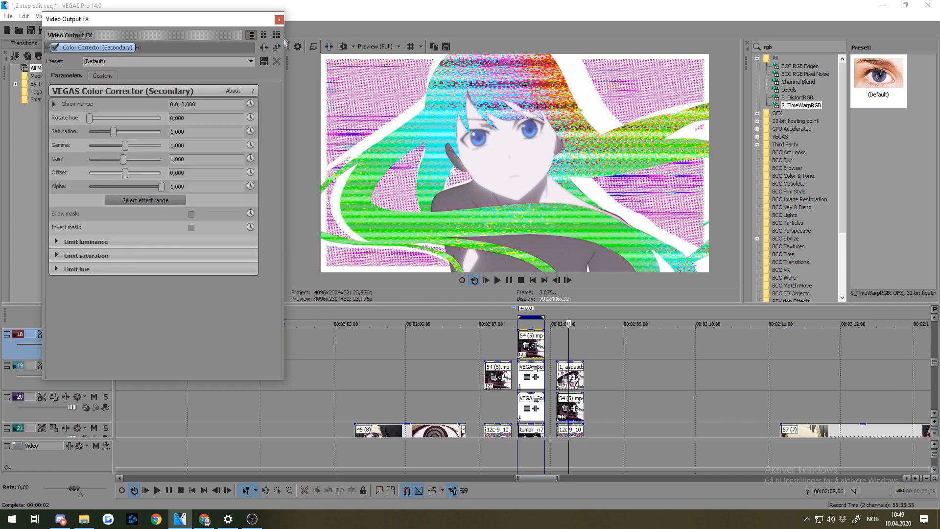
left_click(280, 20)
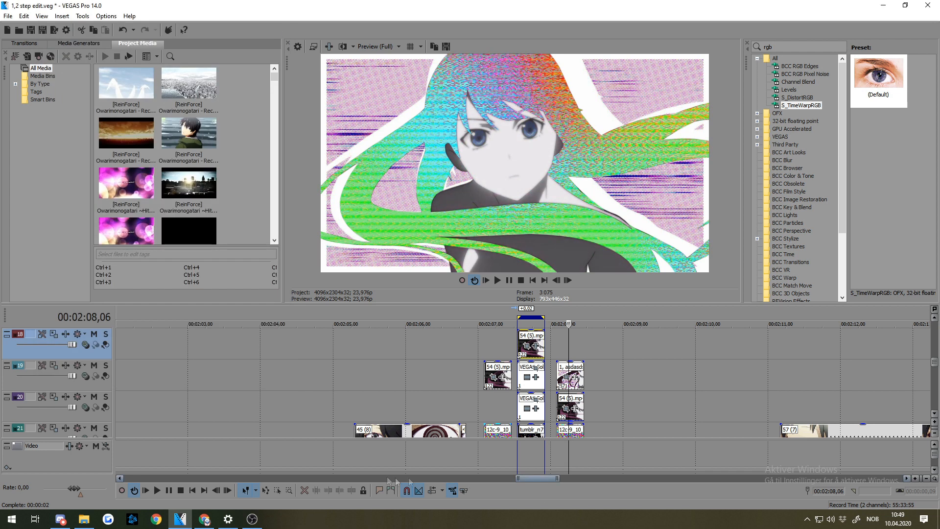
right_click(518, 451)
mouse_move(568, 419)
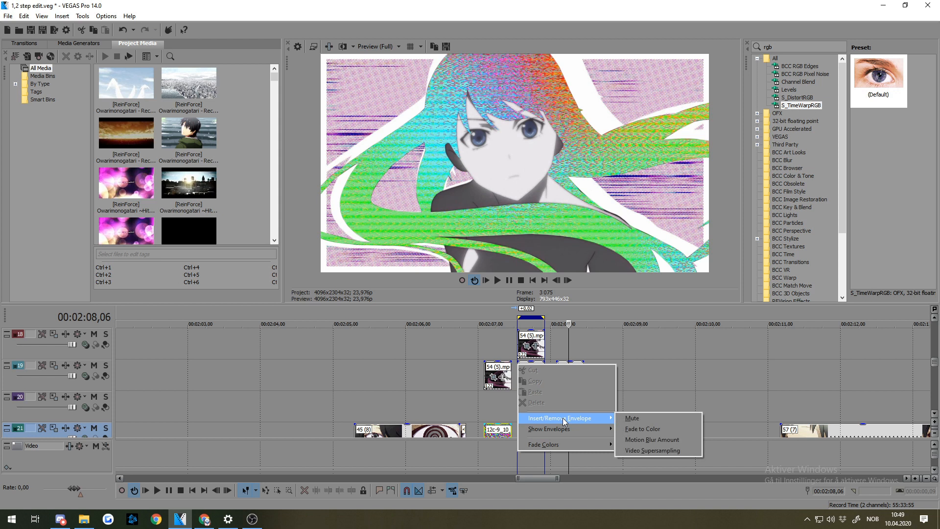
left_click(664, 390)
left_click(664, 390)
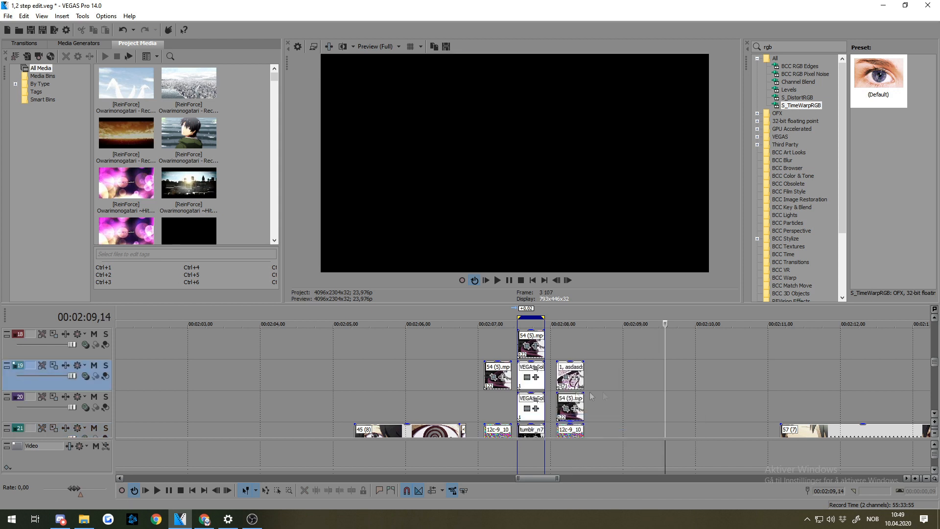
Remove S_TimeWarpRGB from the track 18 character clip and move the playhead to 00:02:07,15
left_click(522, 376)
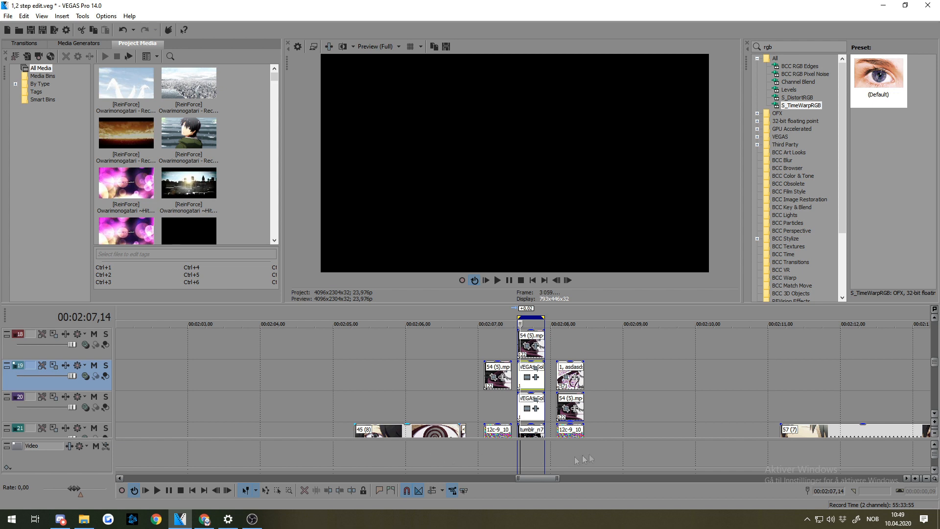
scroll(541, 410, "up", 4)
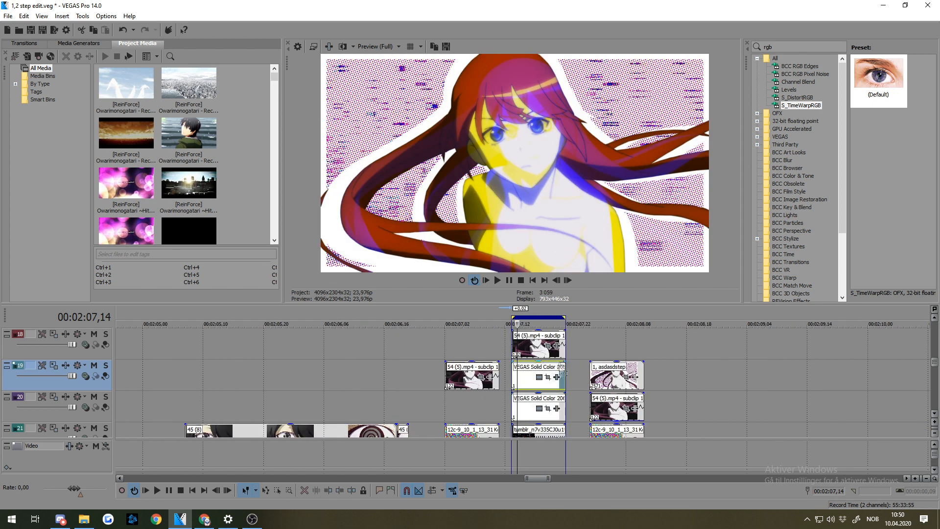
left_click(556, 346)
left_click(276, 47)
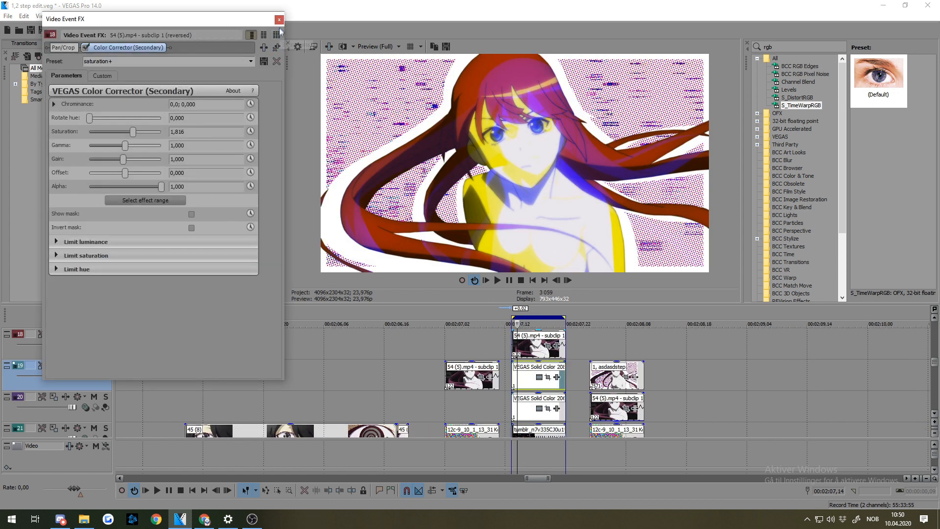
left_click(279, 20)
left_click(522, 378)
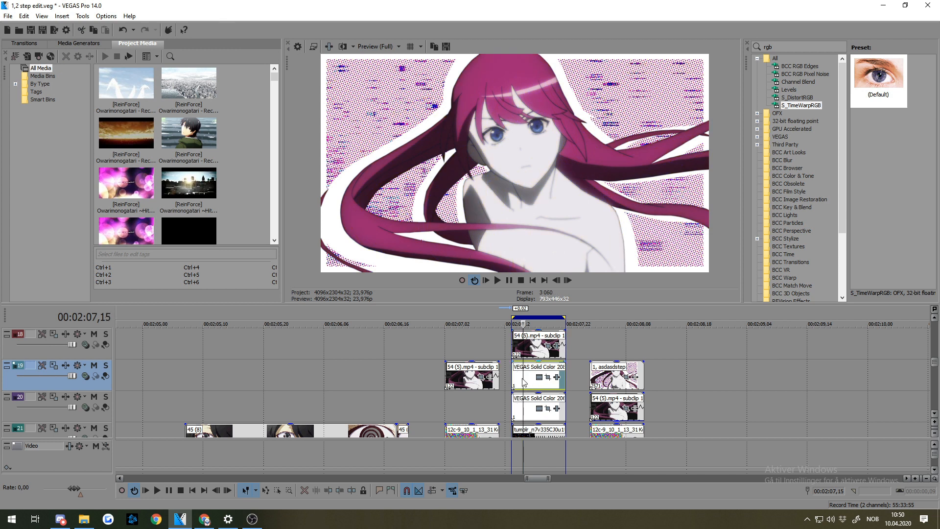